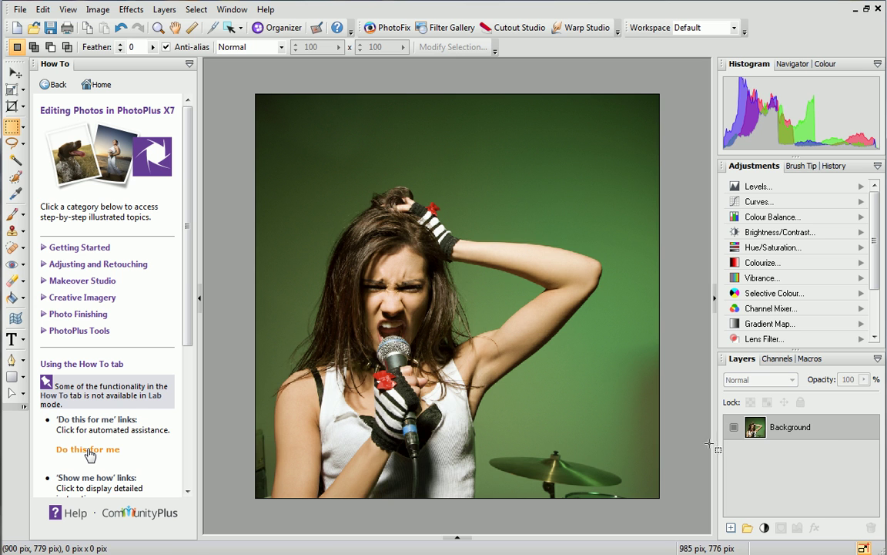
- Duplicate the Background layer as 'Effects' and convert Effects to a filter layer
right_click(831, 430)
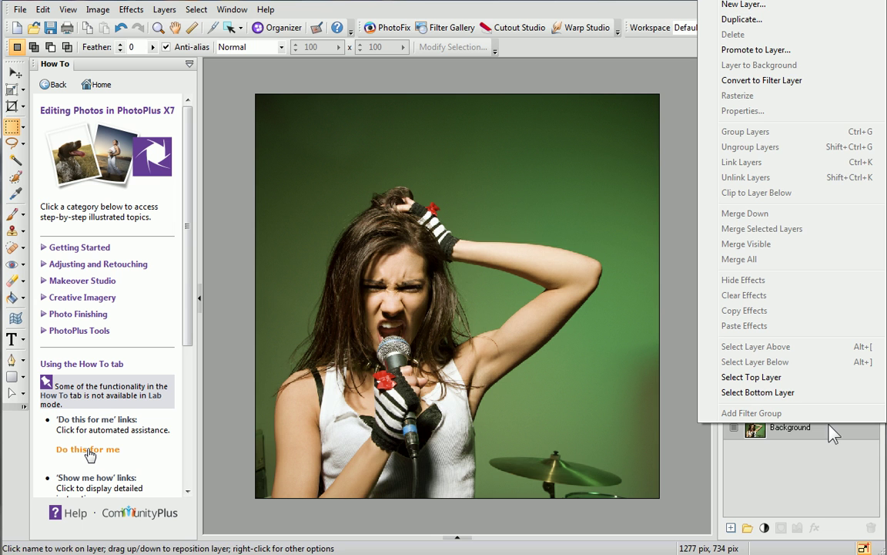
click(807, 21)
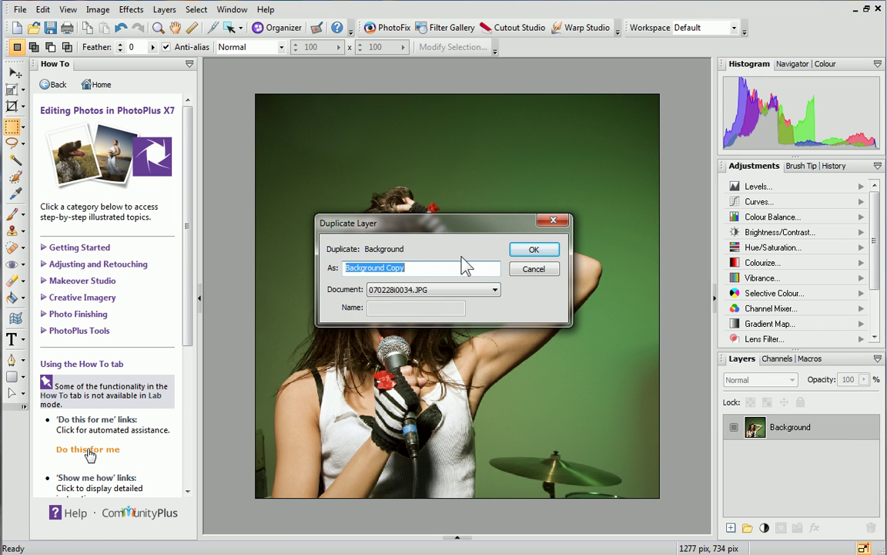
text(Effects)
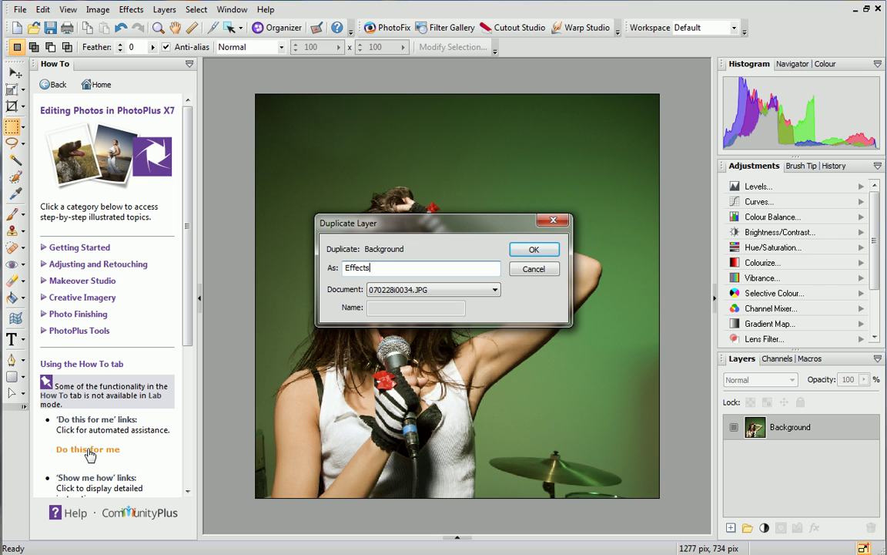
click(515, 255)
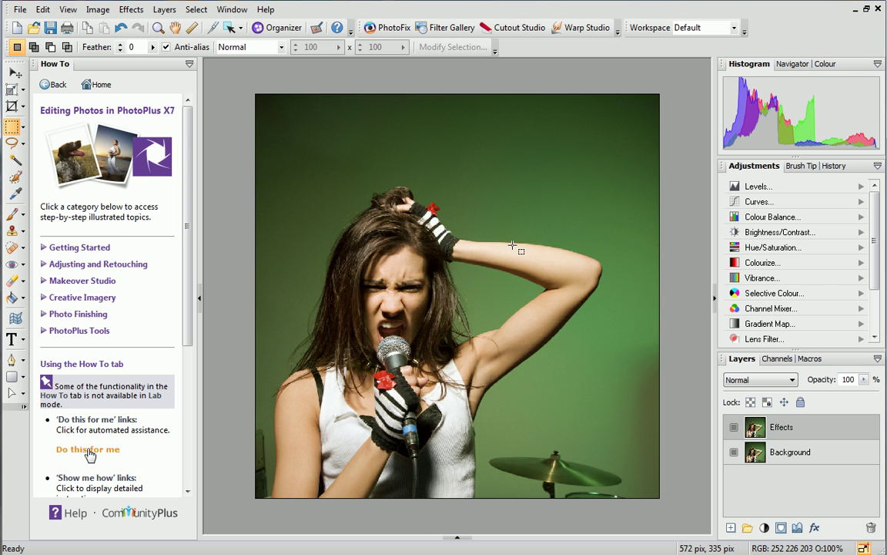
right_click(826, 424)
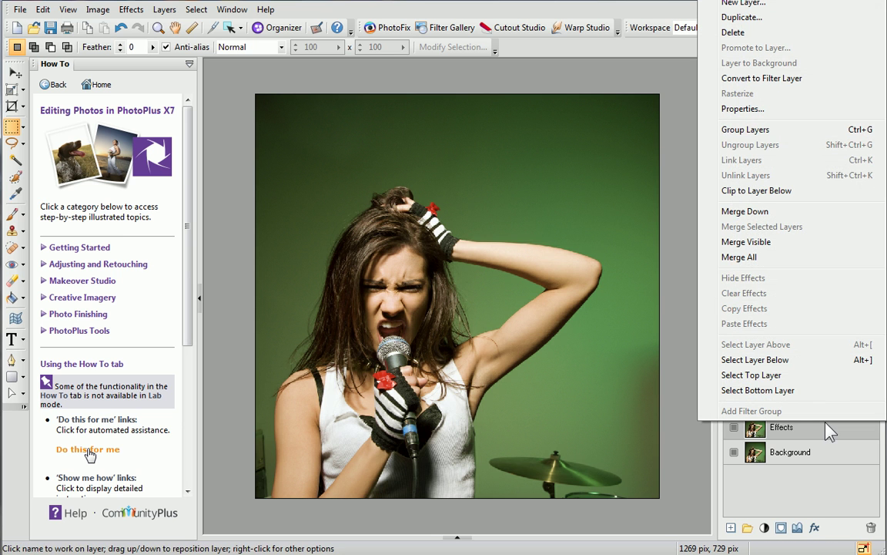
click(826, 77)
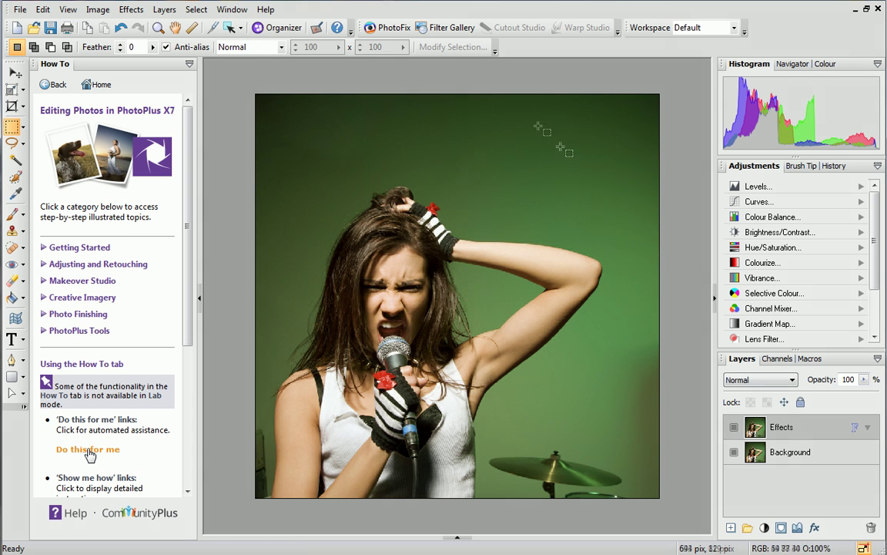
- In the Filter Gallery, add Noise > Add Noise at its default 10% level
click(446, 28)
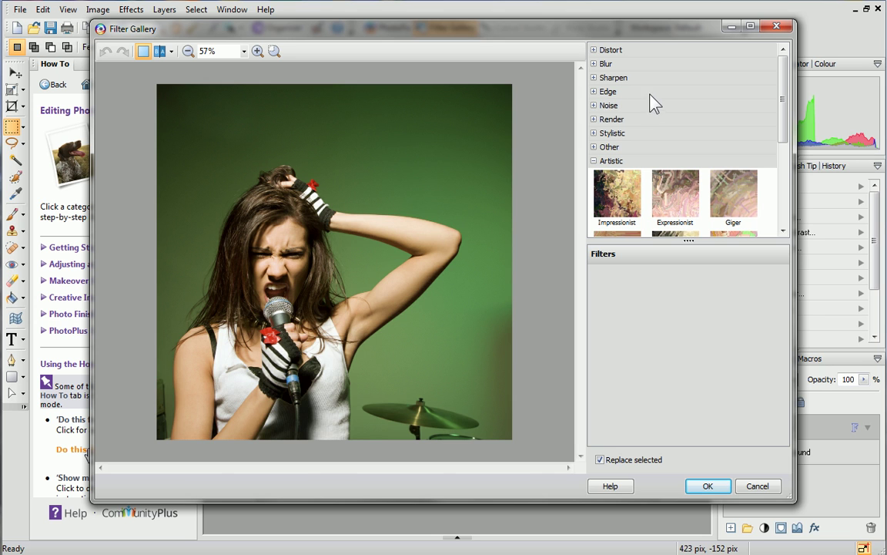
click(594, 50)
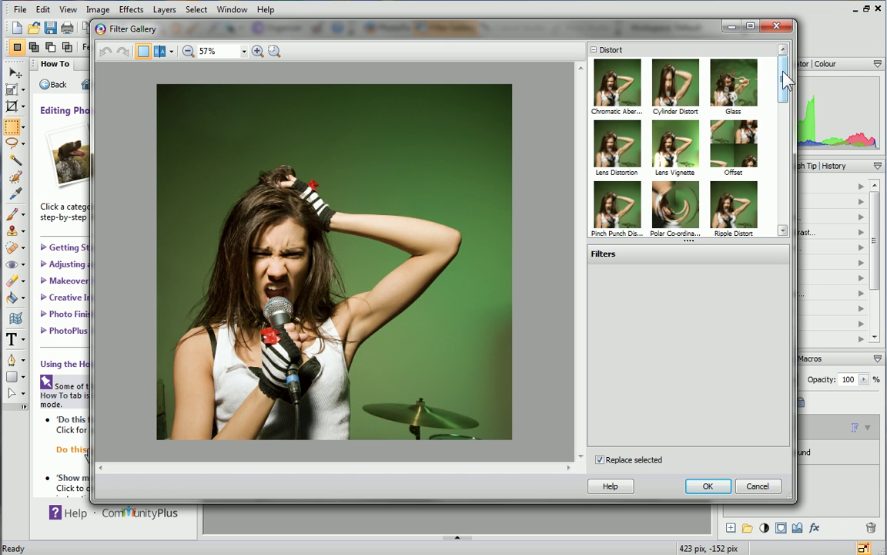
mouse_move(784, 77)
mouse_down()
mouse_move(779, 114)
mouse_move(782, 65)
mouse_up()
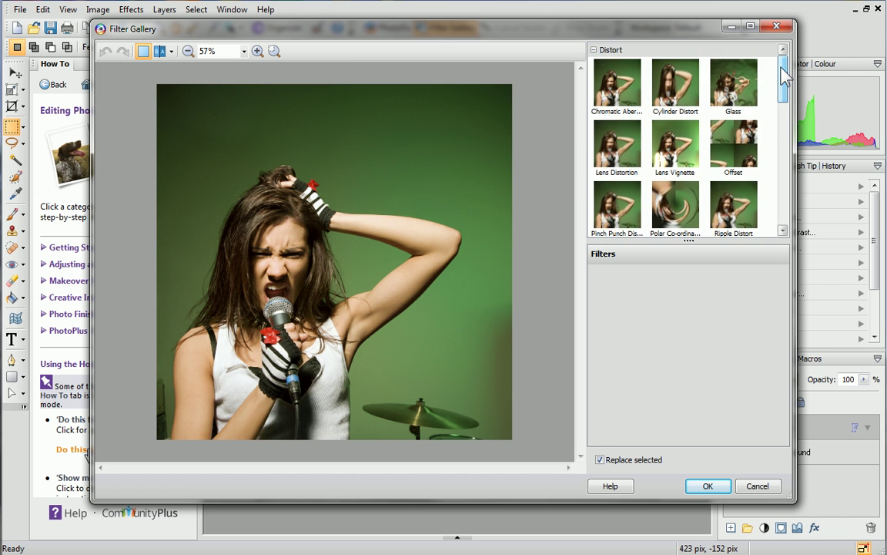
click(595, 51)
click(593, 105)
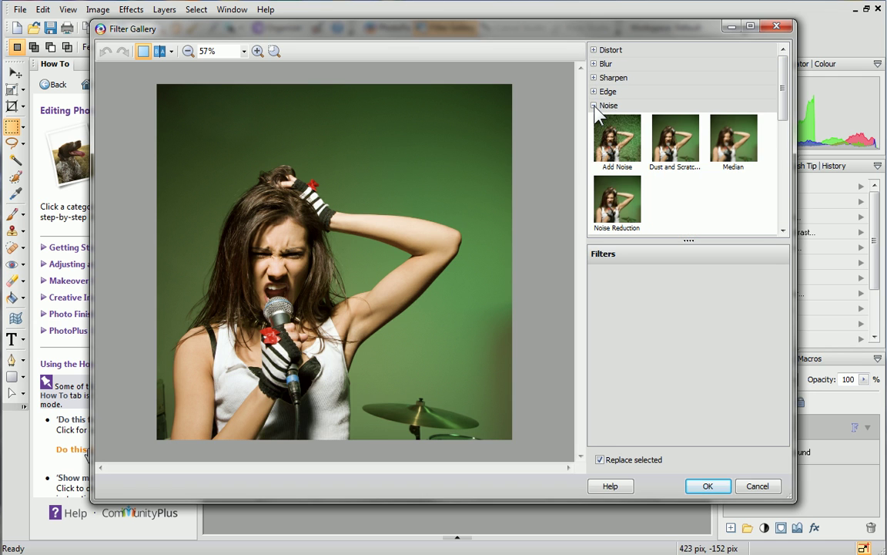
click(616, 149)
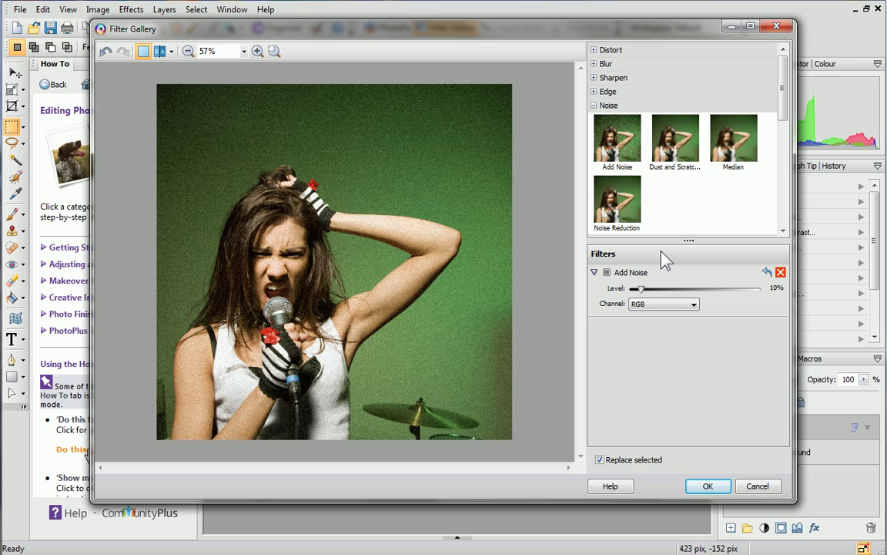
- Raise Add Noise Level to 25%, then check the preview zoomed and with the filter toggled off and on
drag(641, 288, 662, 291)
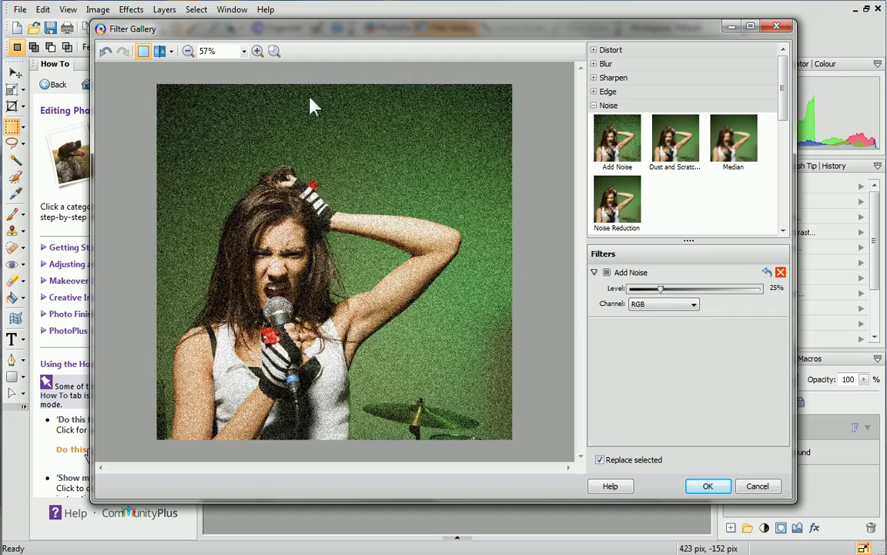
click(257, 51)
click(257, 51)
click(257, 52)
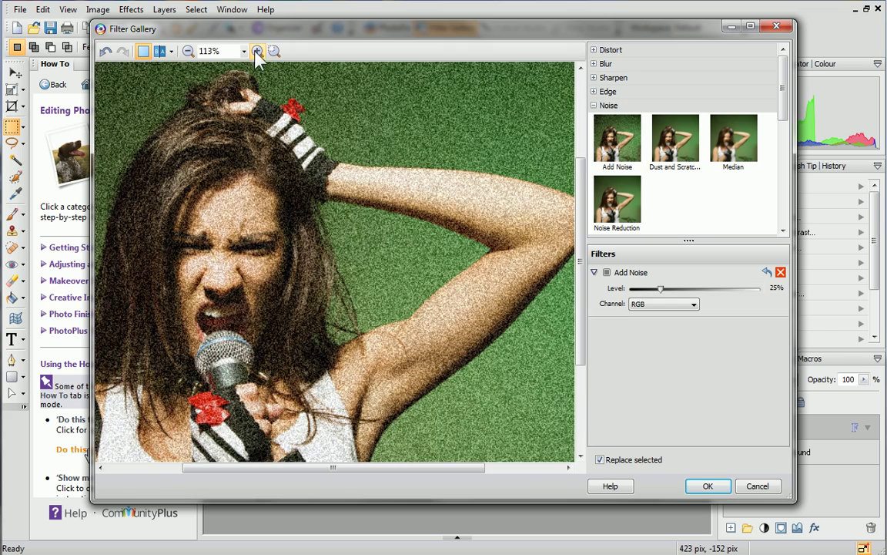
click(194, 65)
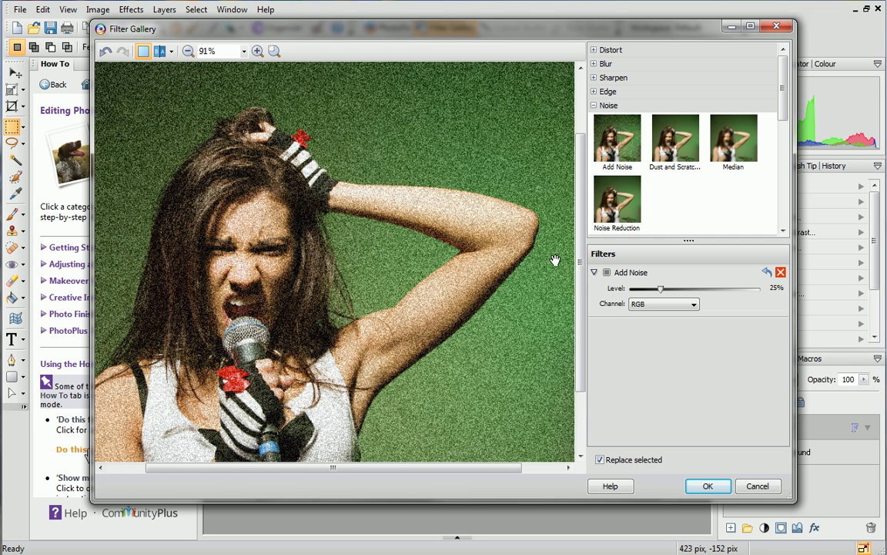
click(607, 273)
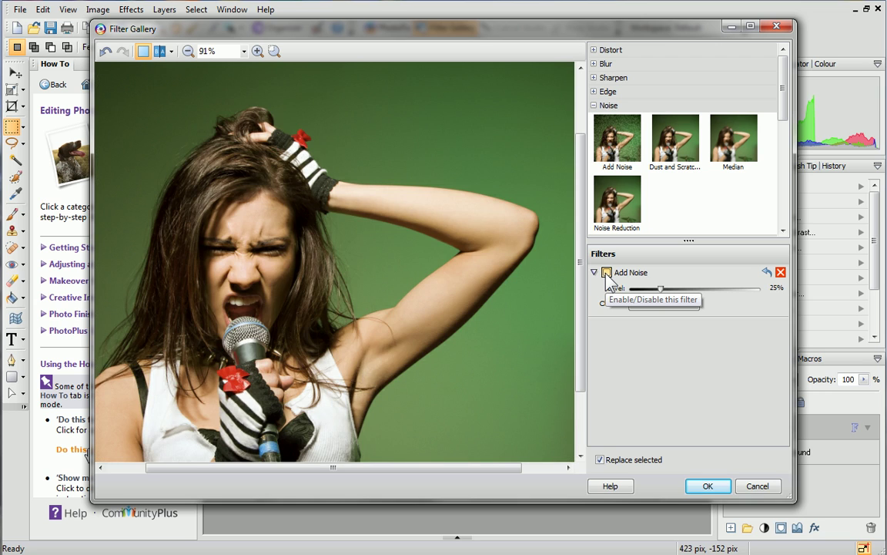
click(606, 273)
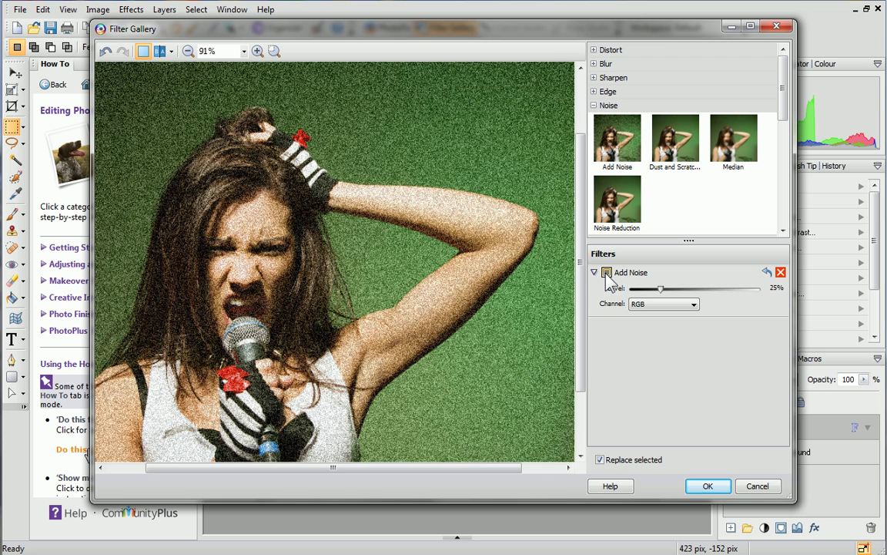
- Apply the noise to the Effects layer, compare it hidden and shown, then delete the Effects layer
click(706, 487)
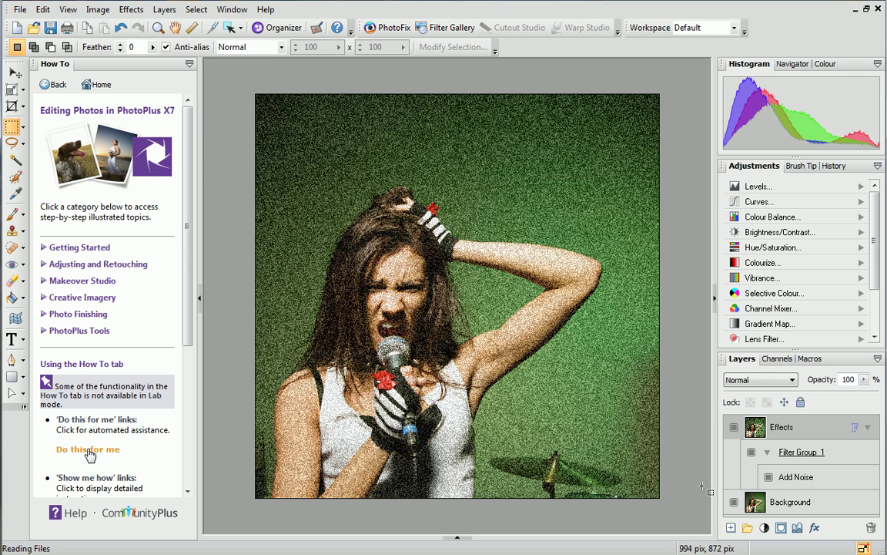
click(734, 427)
click(735, 427)
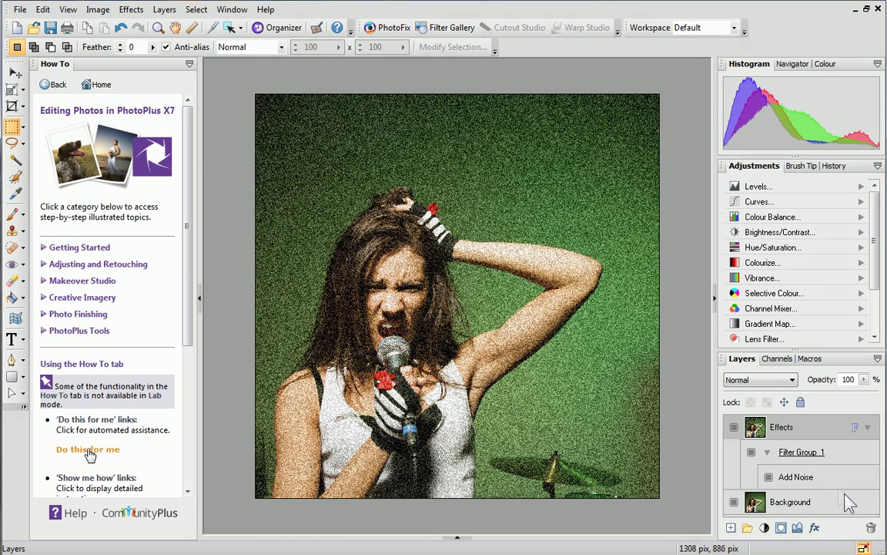
click(871, 528)
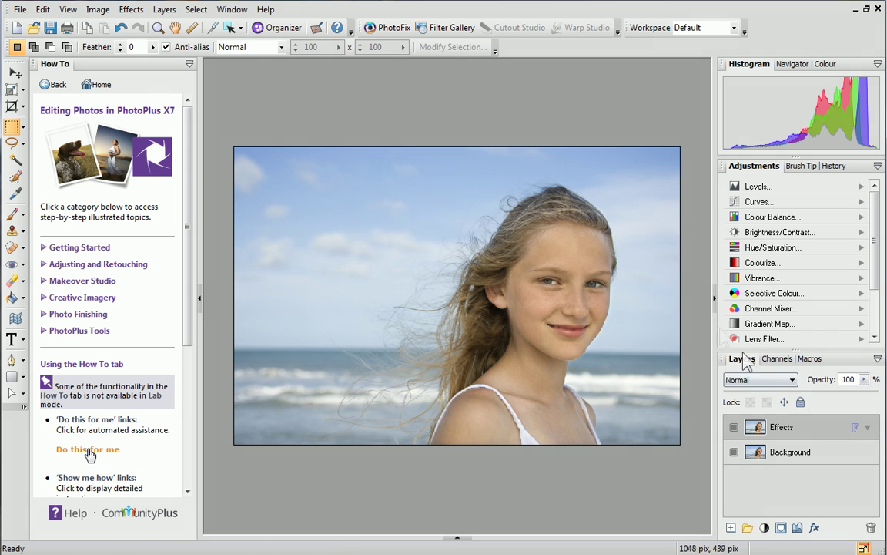
- Add a Distort > Lens Vignette to the beach photo and set Intensity to -80
click(460, 31)
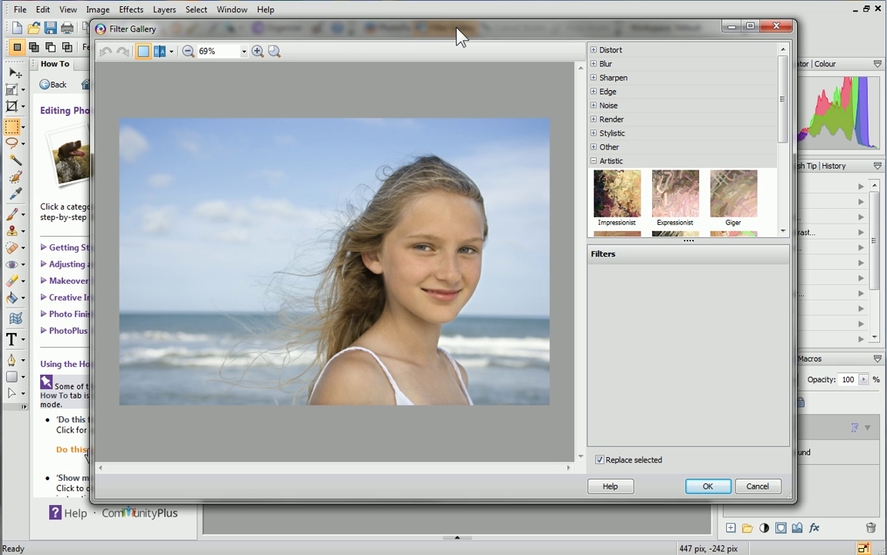
click(594, 50)
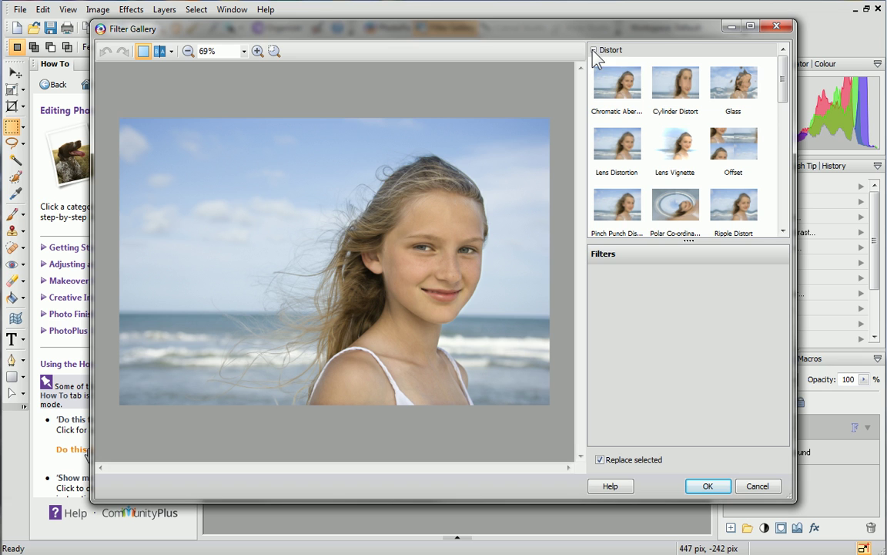
click(668, 149)
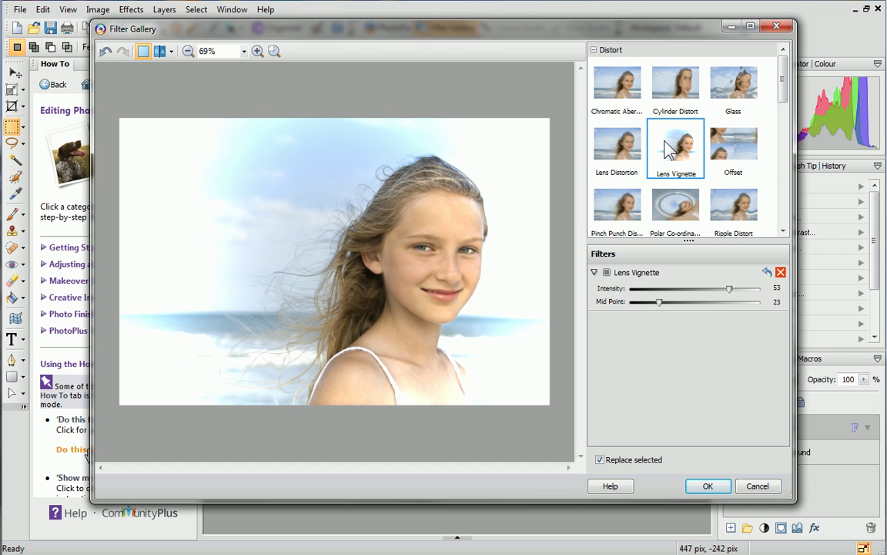
click(730, 288)
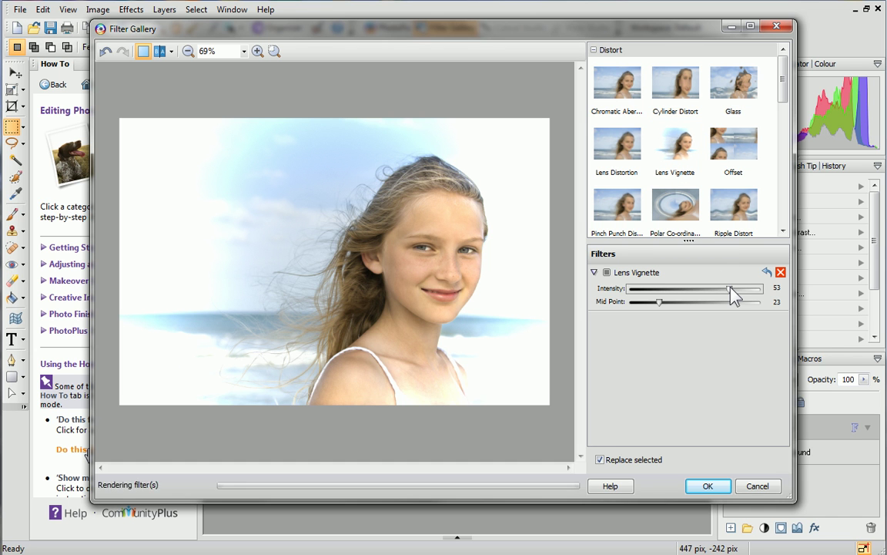
drag(730, 289, 645, 290)
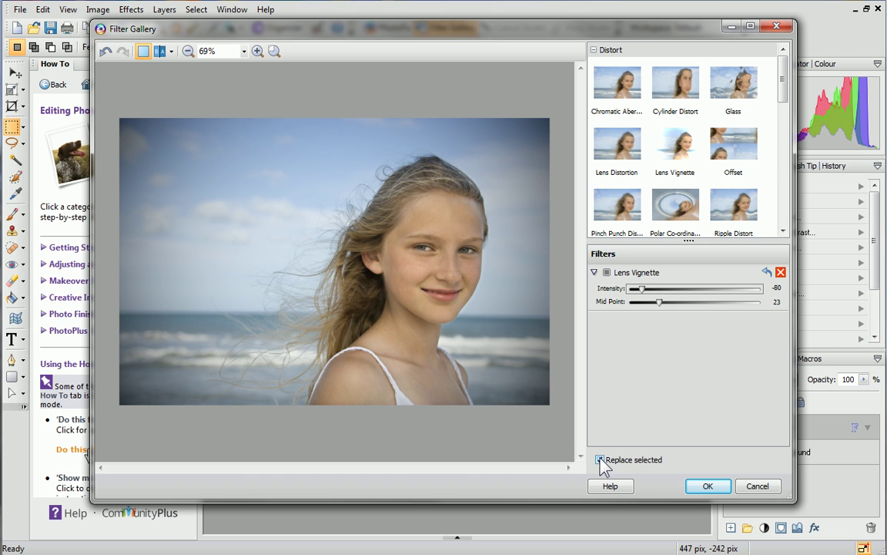
- Turn off Replace selected, add Render > Diffuse Glow, and set Intensity 35%, Threshold 152, Blur 28
click(601, 459)
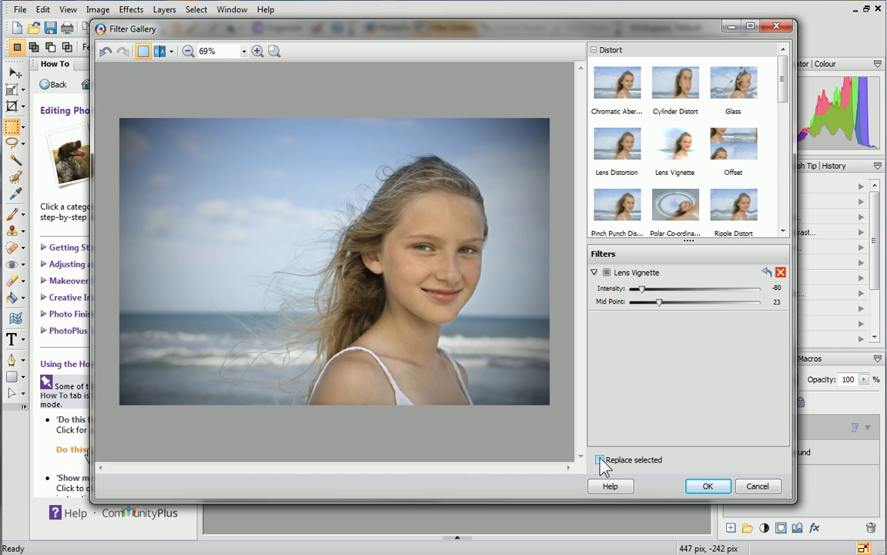
click(596, 51)
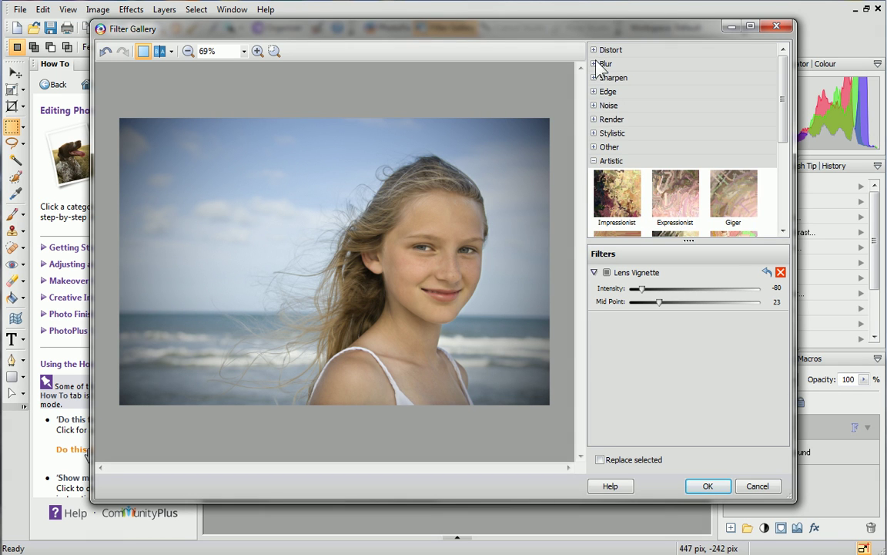
click(594, 119)
click(668, 154)
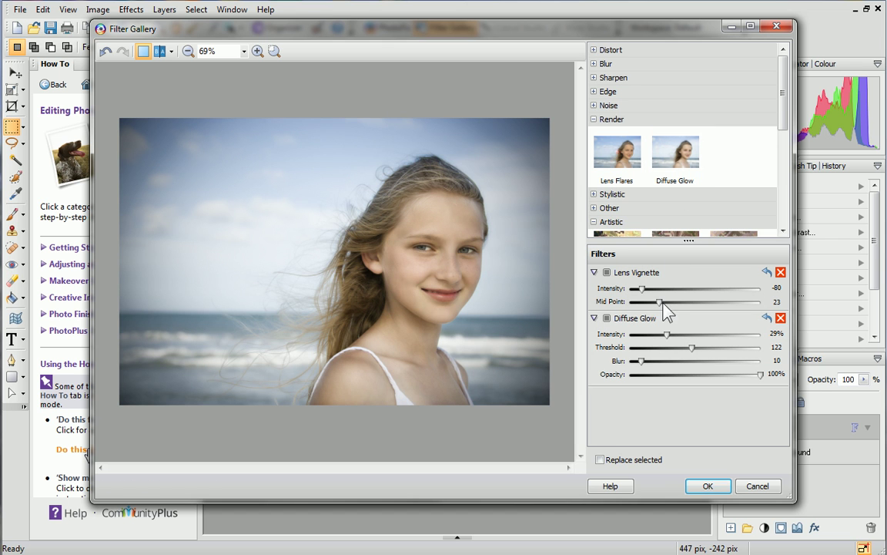
drag(667, 334, 709, 348)
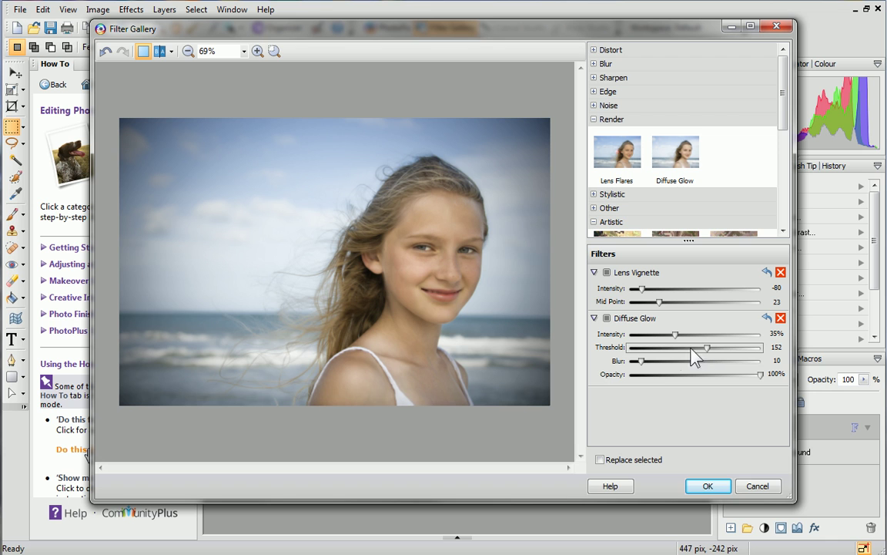
drag(642, 360, 668, 361)
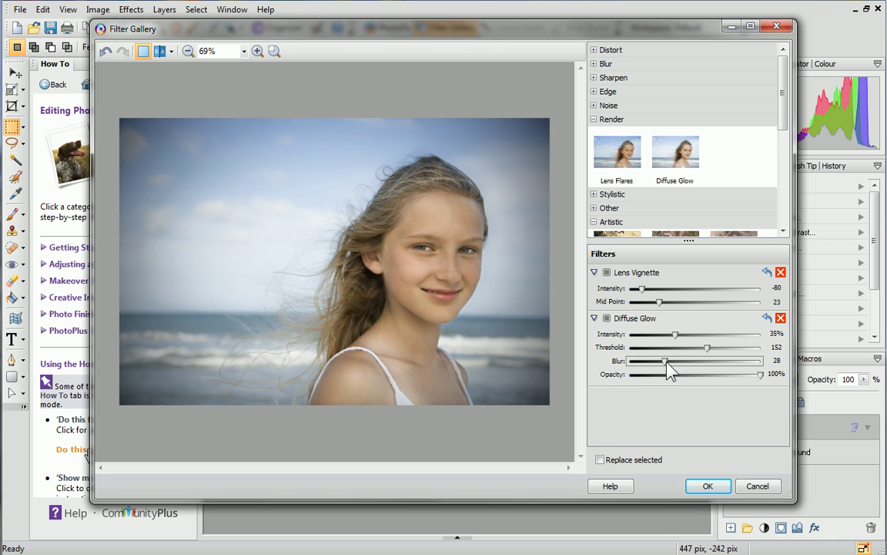
- Compare the filters toggled off and on, delete Lens Vignette, and reset Diffuse Glow to defaults
click(606, 319)
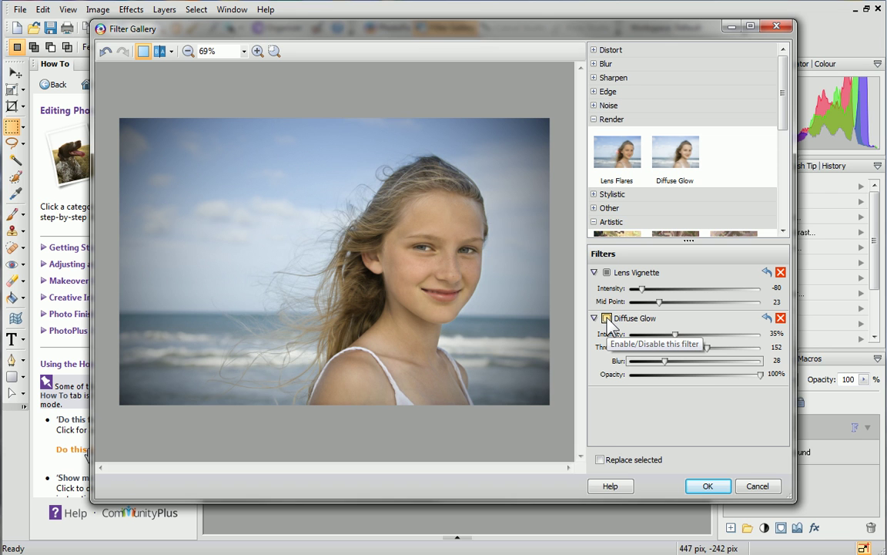
click(607, 273)
click(608, 274)
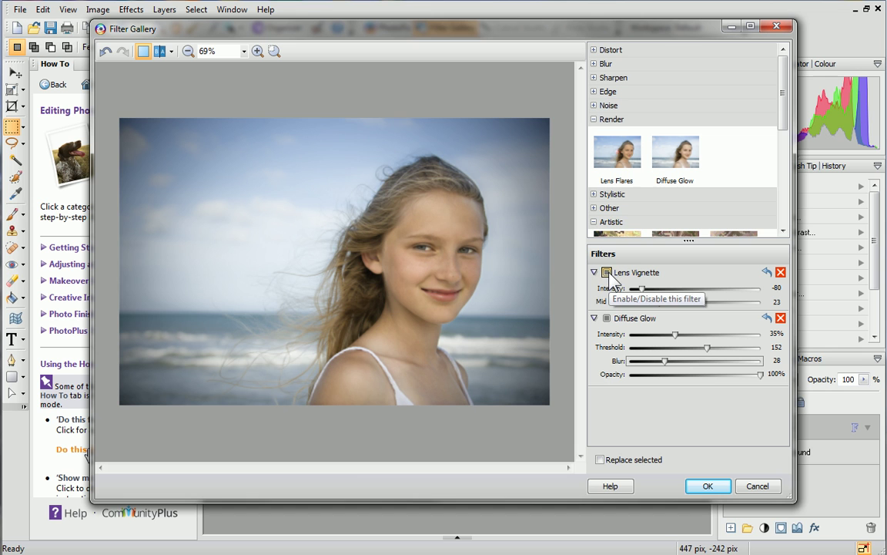
click(781, 272)
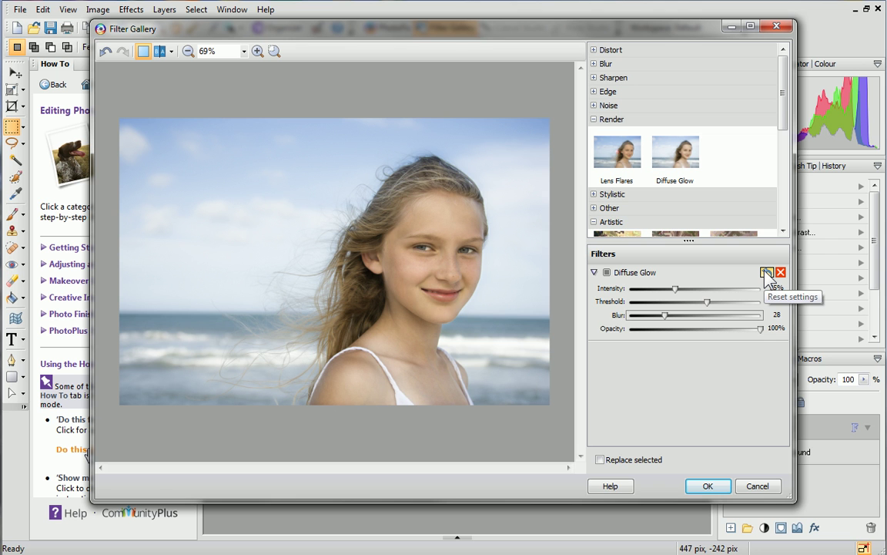
click(767, 273)
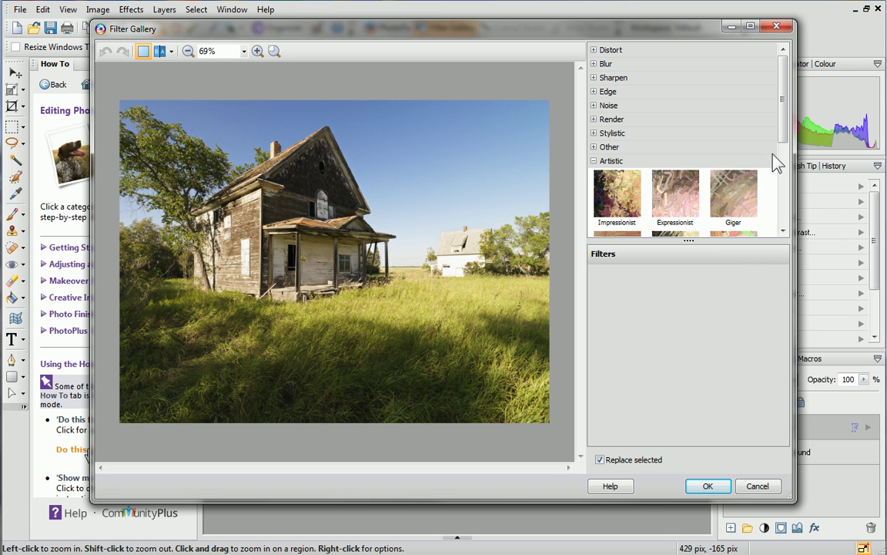
- Try an Artistic Pencil sketch on the farmhouse with Edge set to 51
drag(784, 137, 783, 183)
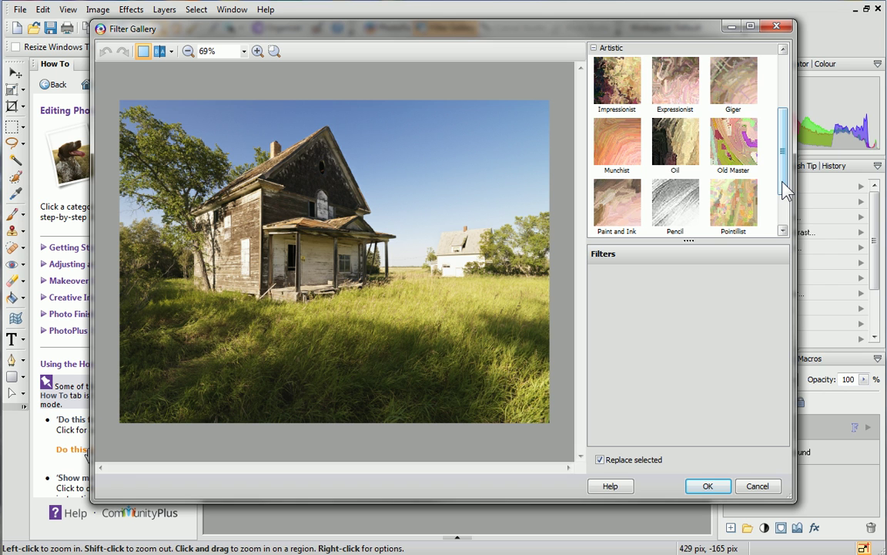
click(680, 214)
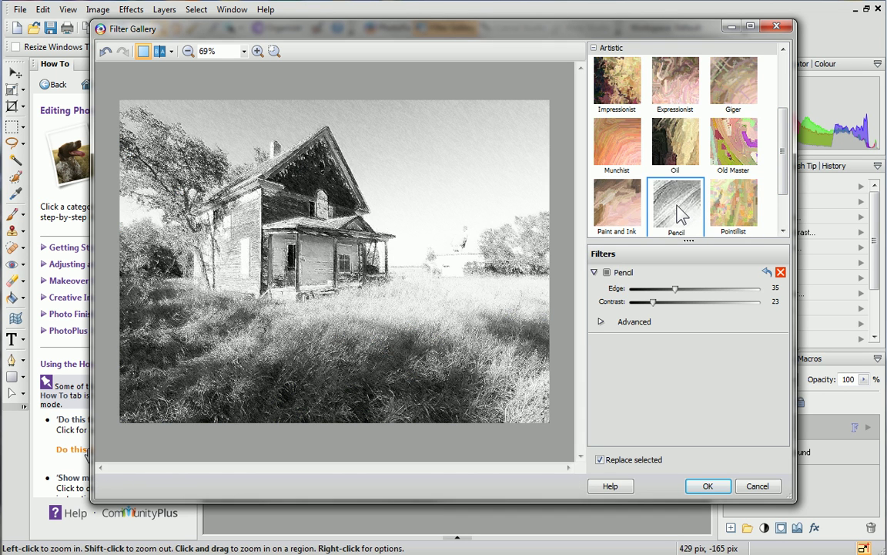
drag(676, 288, 701, 302)
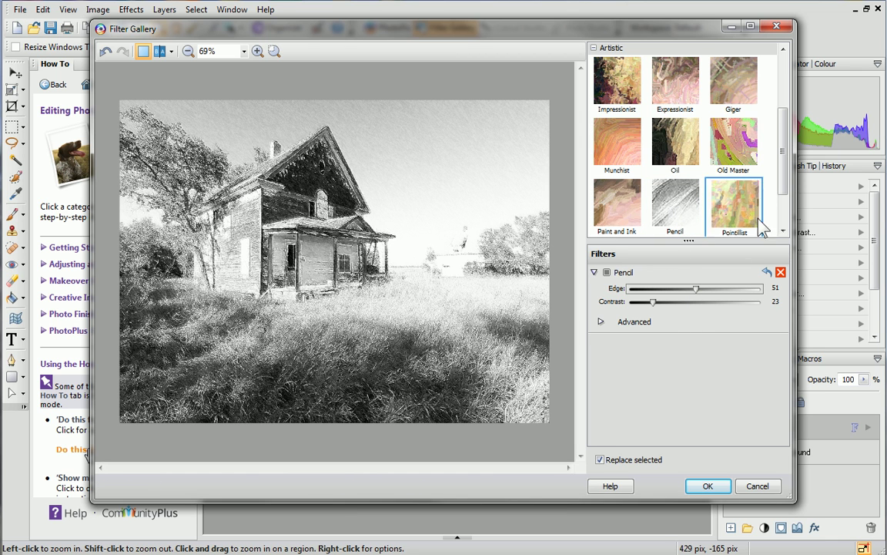
- Replace Pencil with Watercolour and set its Detail to 50
drag(783, 182, 789, 224)
click(671, 210)
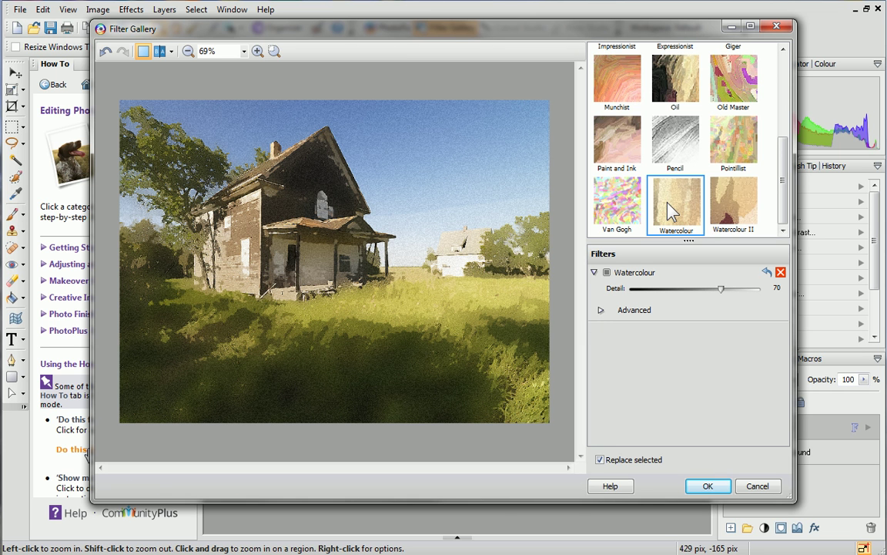
drag(721, 289, 685, 289)
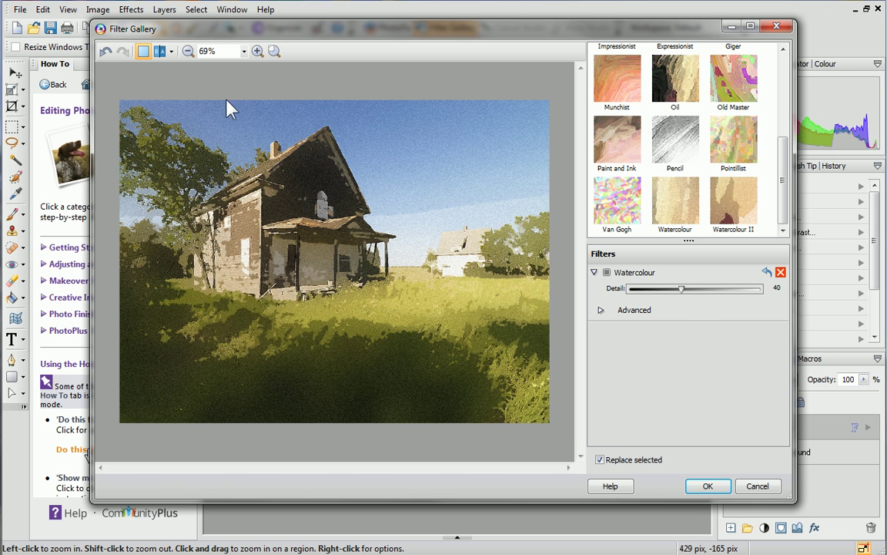
- Compare original and watercolour in split view, then set Watercolour's advanced Edges to 61
click(160, 52)
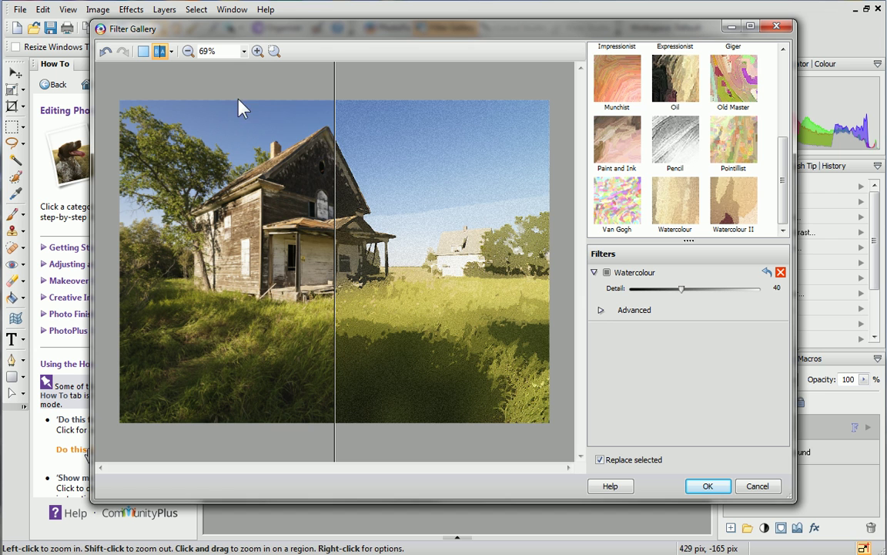
drag(333, 135, 318, 301)
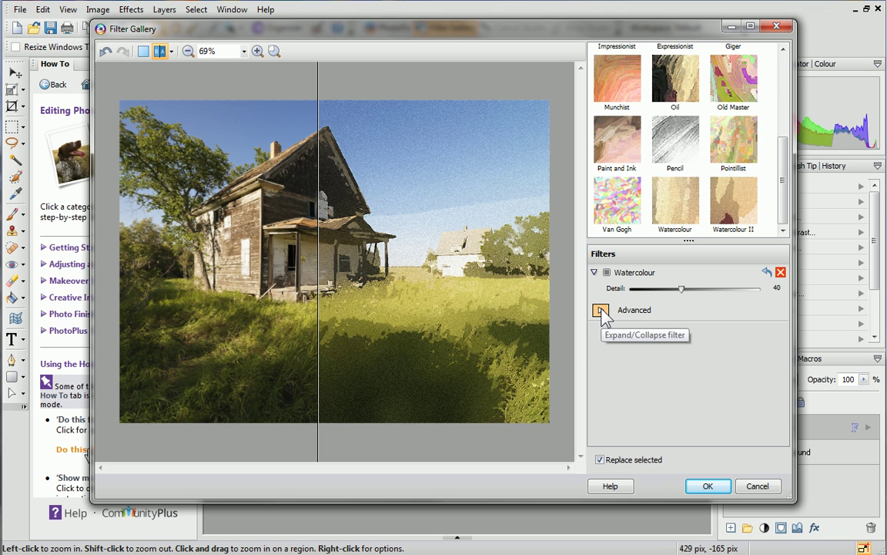
click(601, 310)
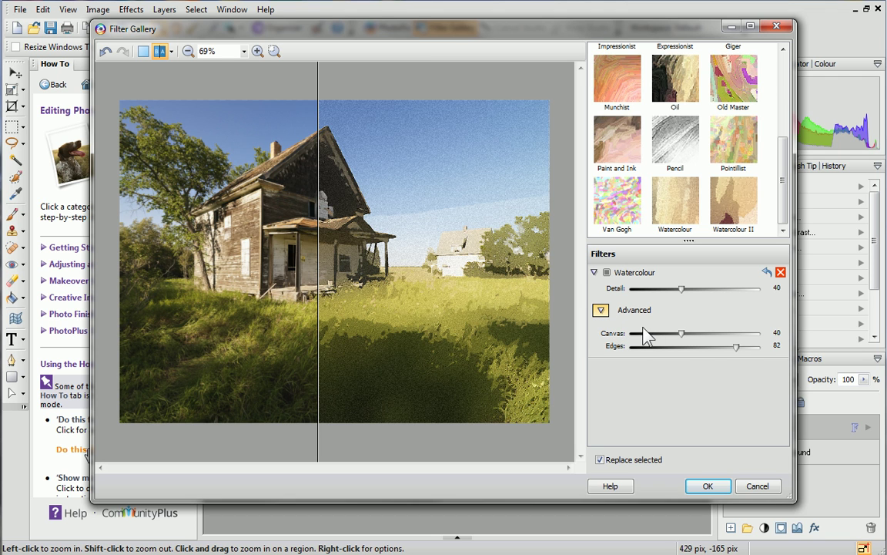
click(743, 354)
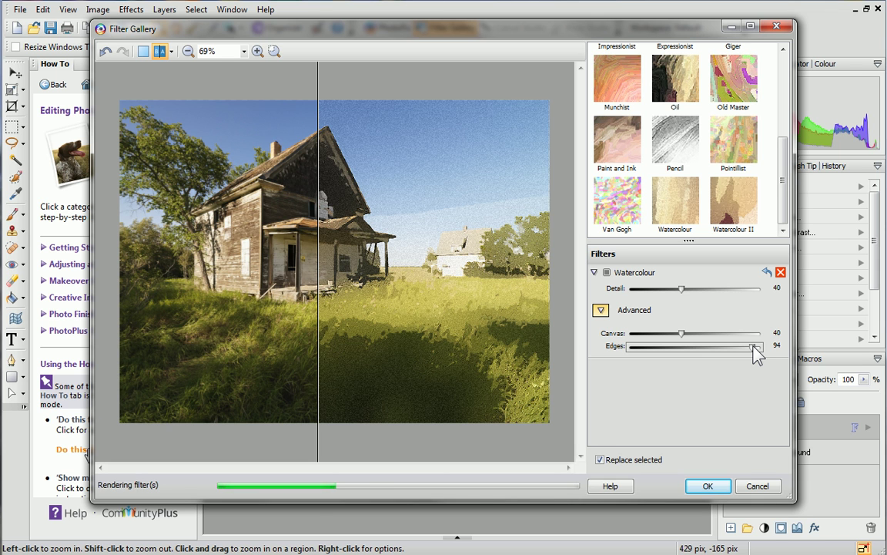
drag(753, 348, 711, 348)
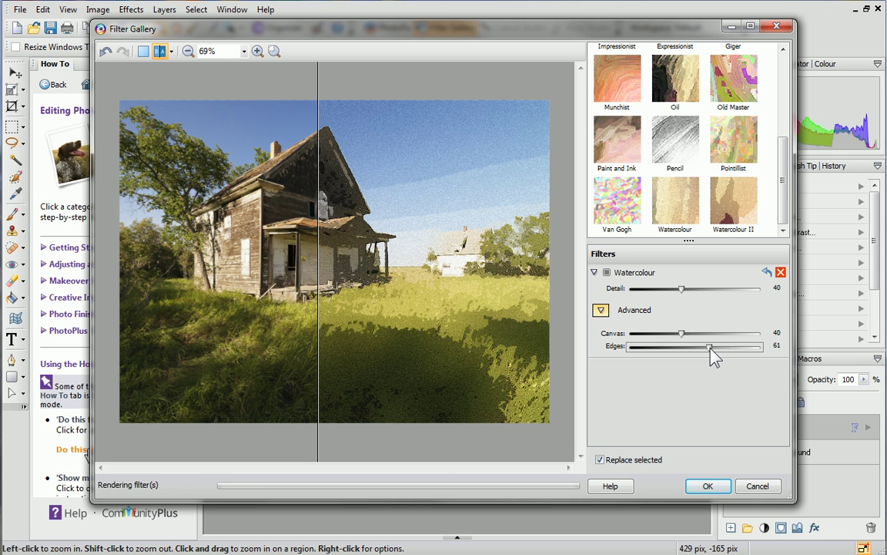